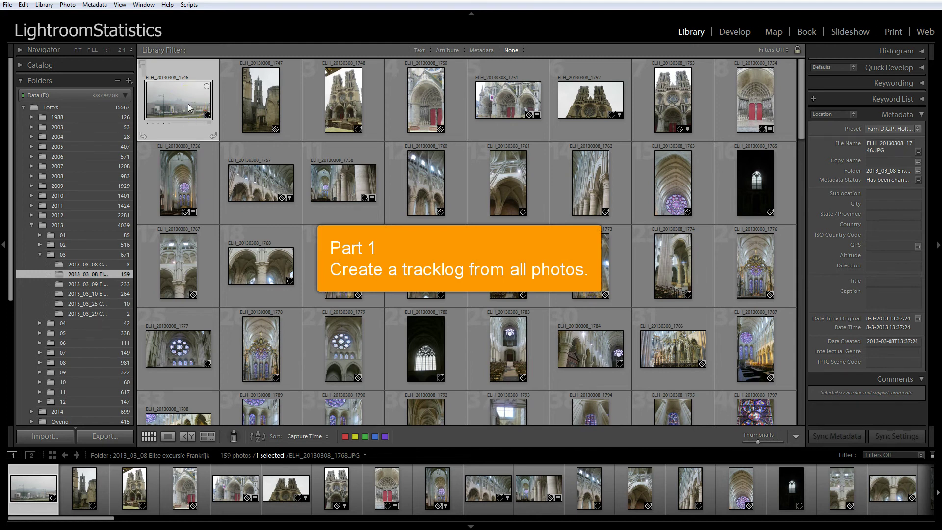
Step: Export a GPS tracklog from all 159 photos as tracklog.gpx, accepting the time-gap warning
key(ctrl+a)
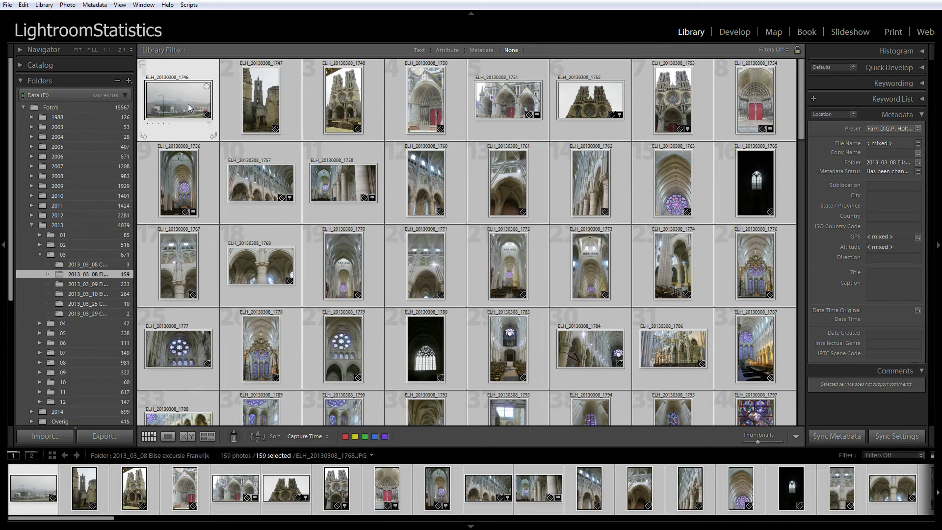
click(166, 5)
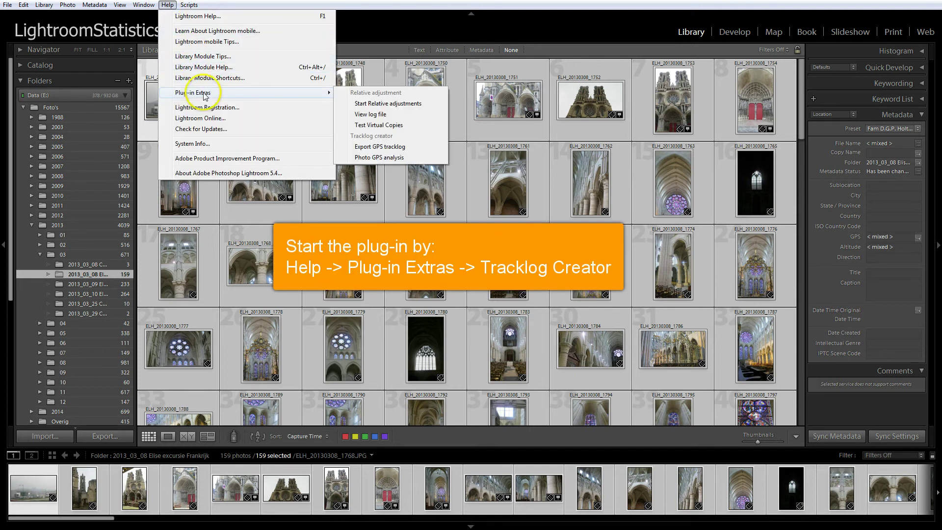
mouse_move(193, 93)
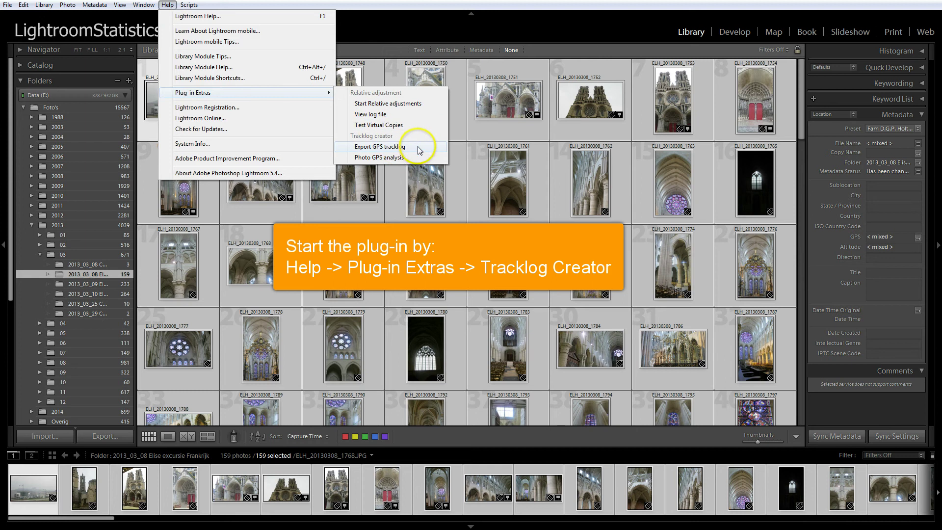
click(417, 147)
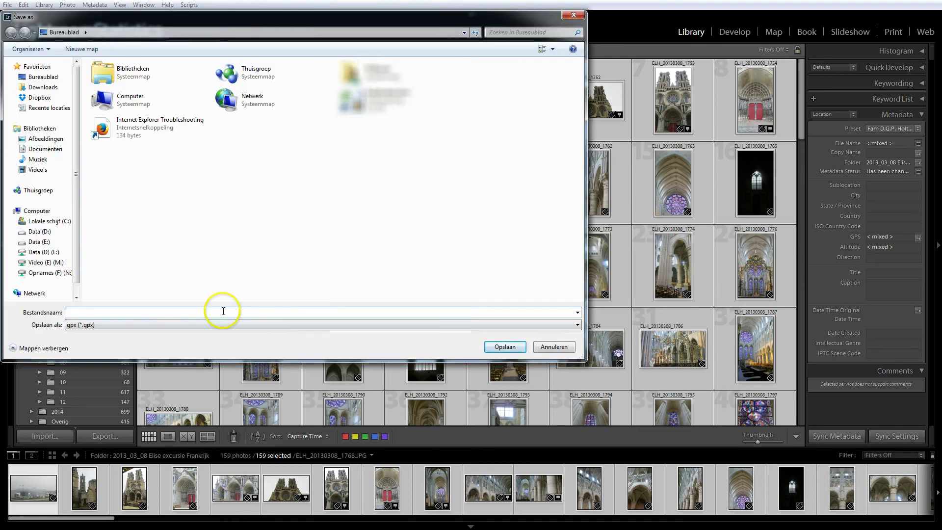
click(223, 311)
text(track)
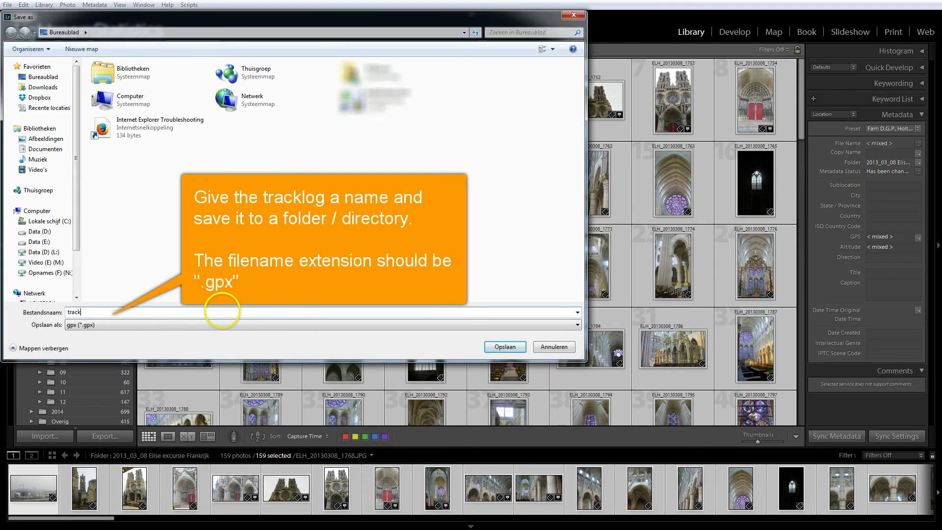
text(log.)
text(gpx)
key(Return)
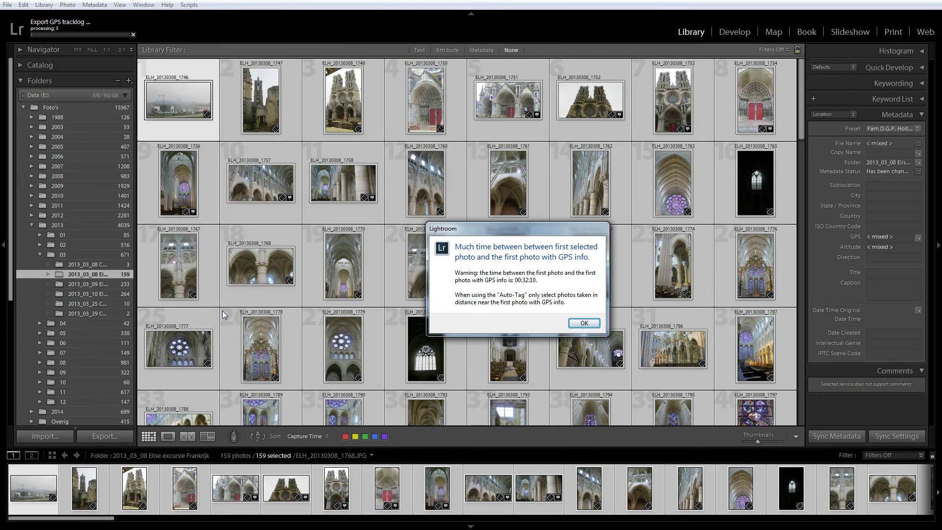
click(583, 324)
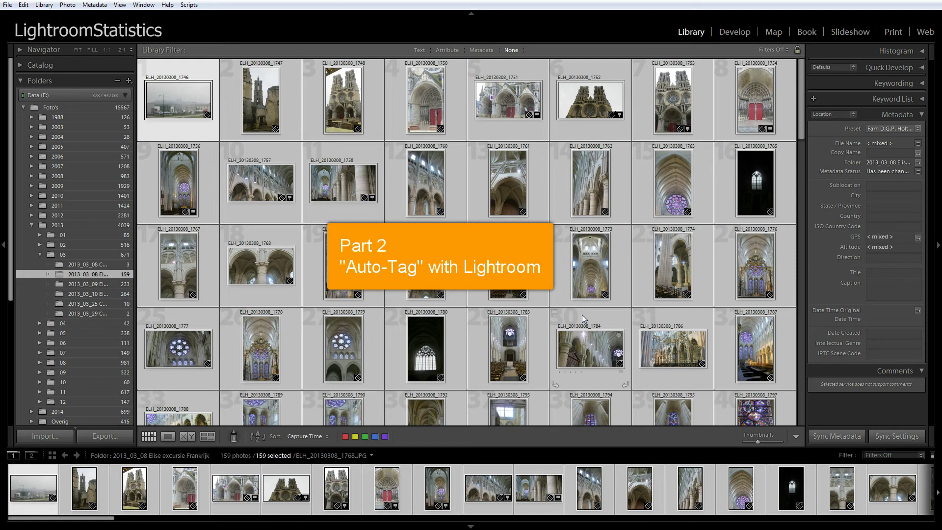
Step: Deselect everything and select only ELH_20130308_1751, the photo already located near Laon
key(ctrl+d)
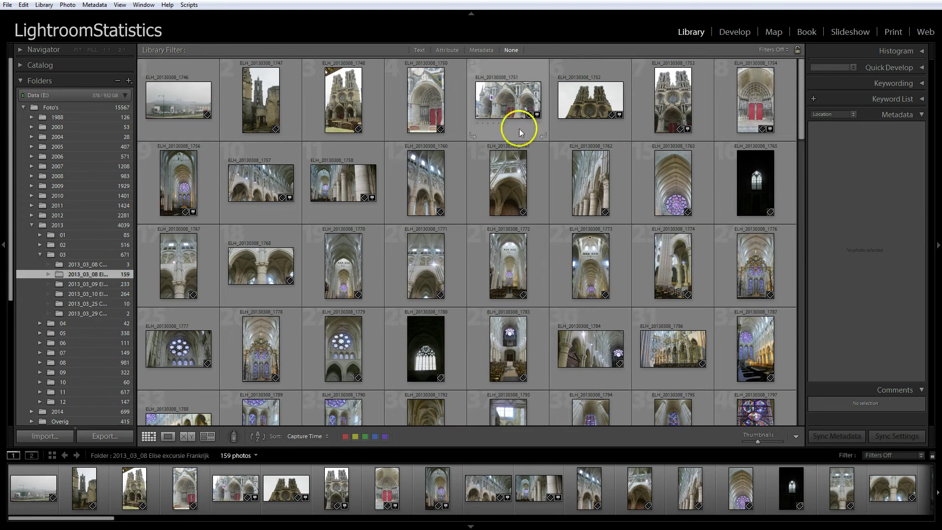
click(508, 101)
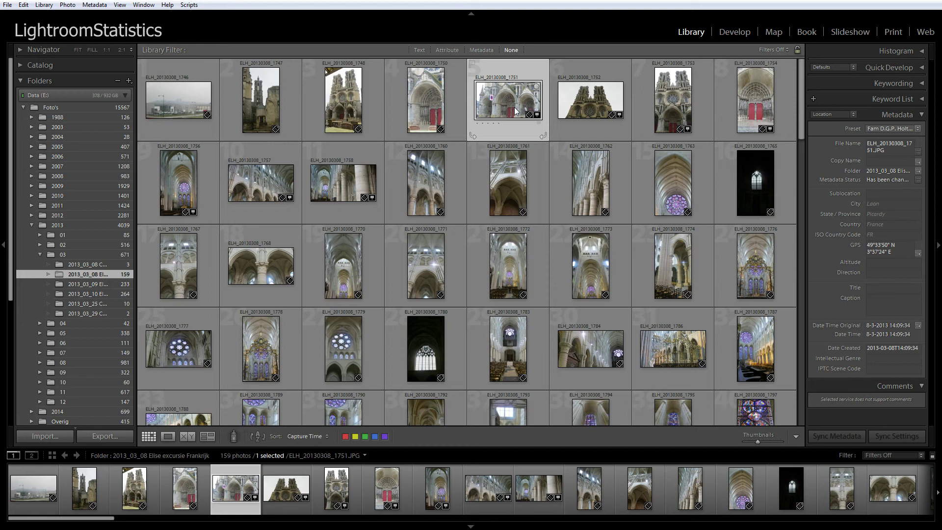
Step: In the Map module, load tracklog.gpx to show the 8 March 2013 track over Picardy
click(774, 32)
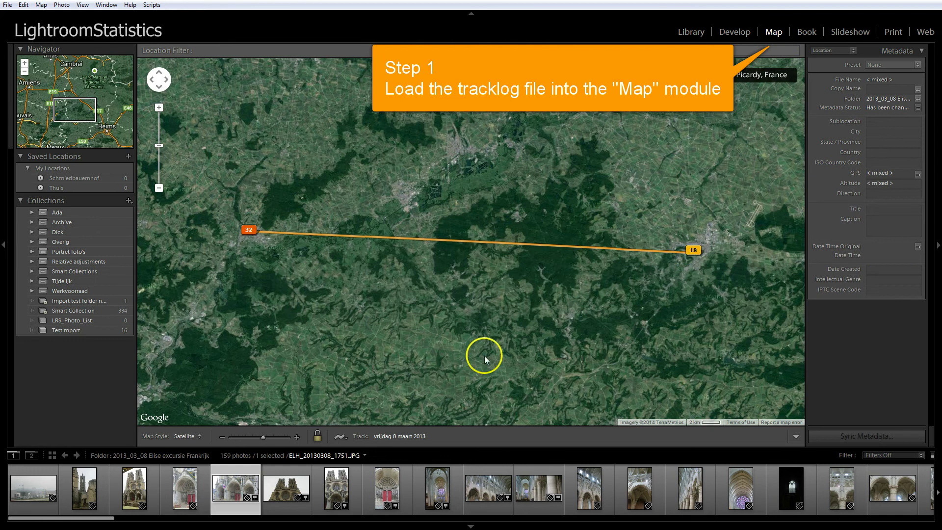
click(339, 436)
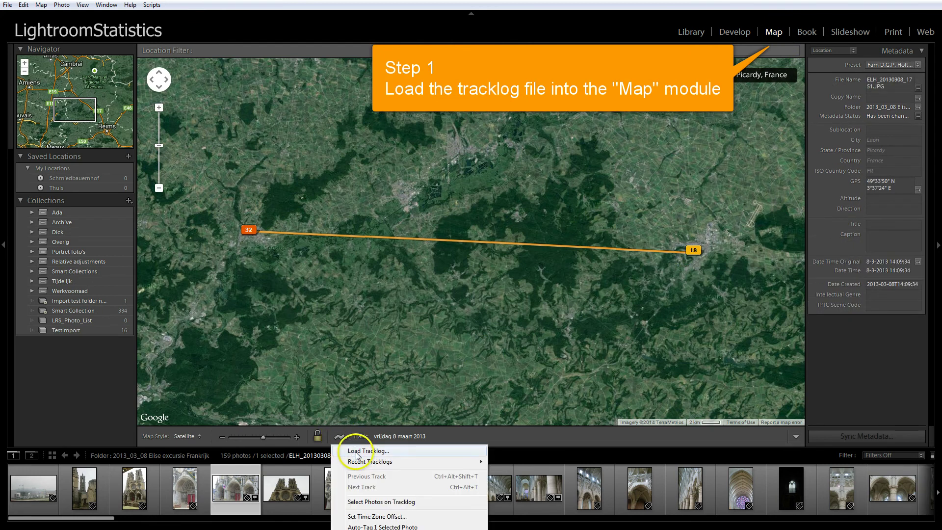
click(359, 451)
click(258, 127)
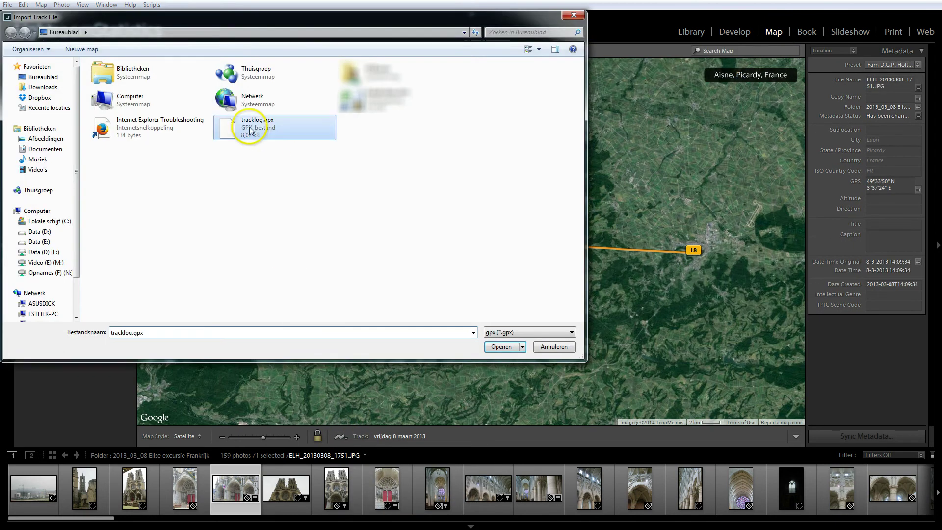
click(501, 346)
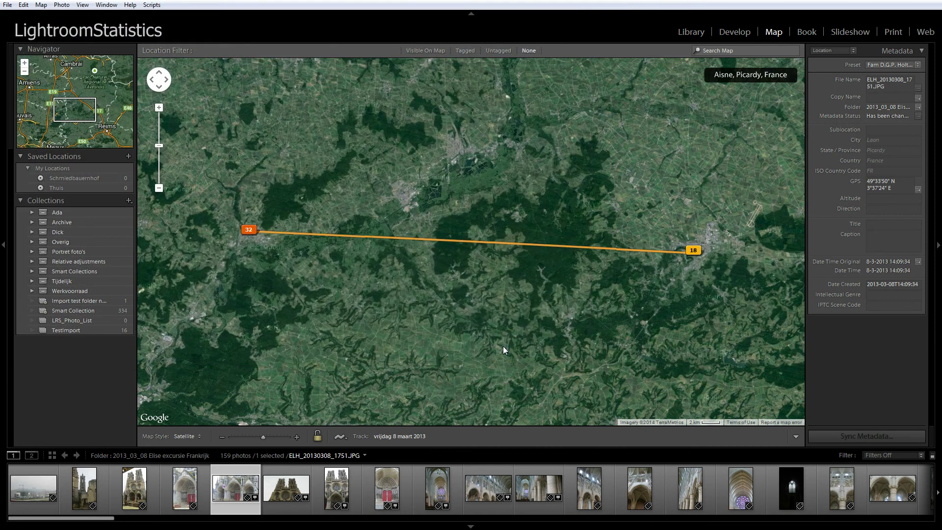
Step: Return to the Library grid of 159 photos, checking the View menu without changing anything
click(693, 33)
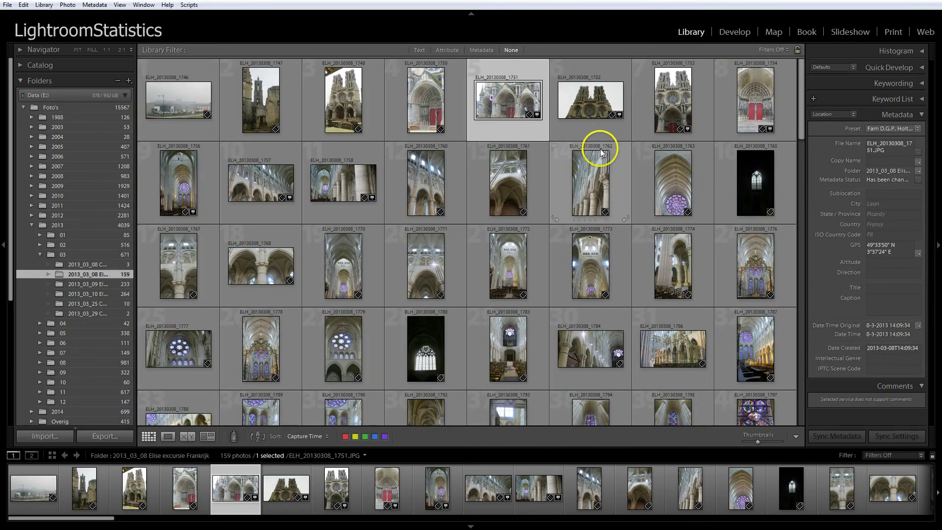
mouse_move(508, 101)
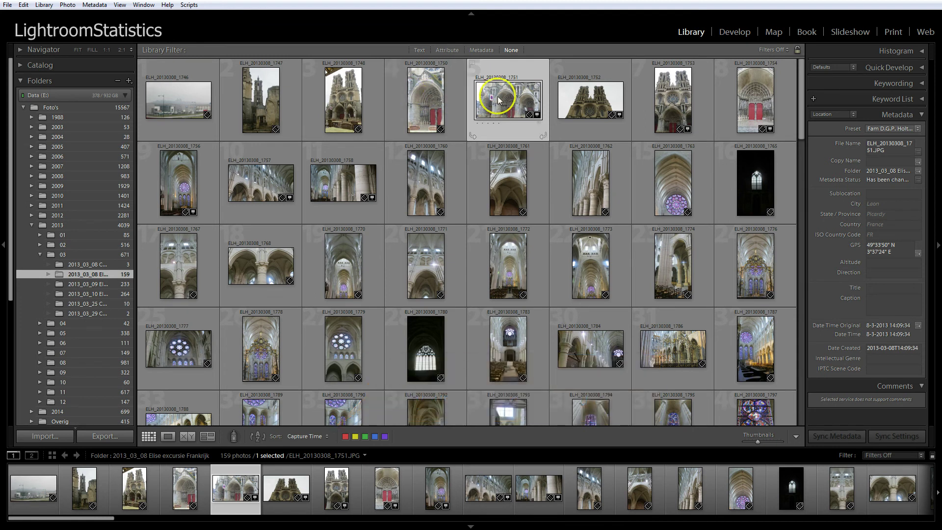
click(121, 6)
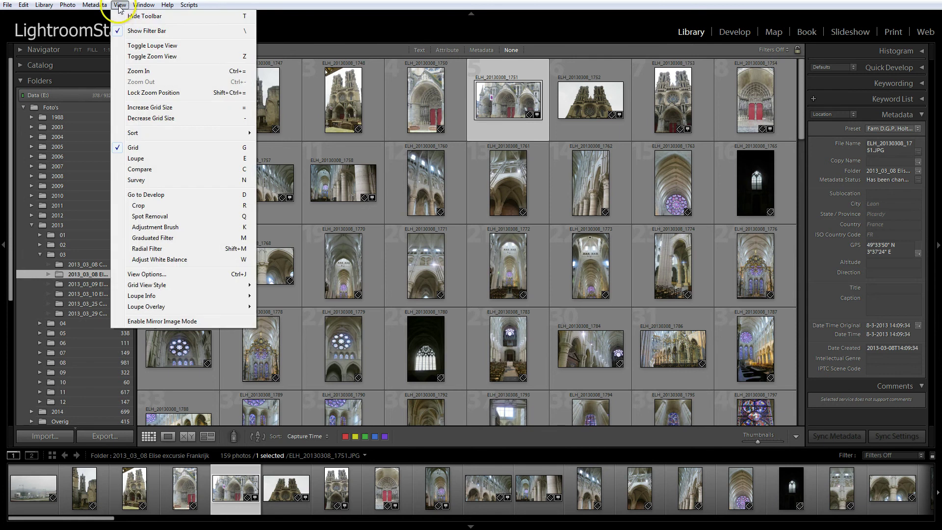
click(301, 28)
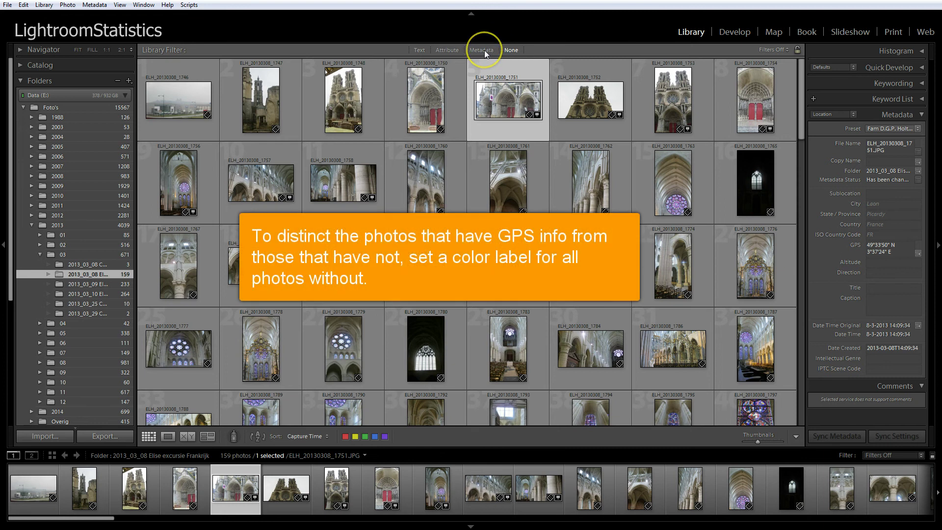
Step: Set the Metadata filter's first column to GPS Data and show only No Coordinates photos
click(484, 50)
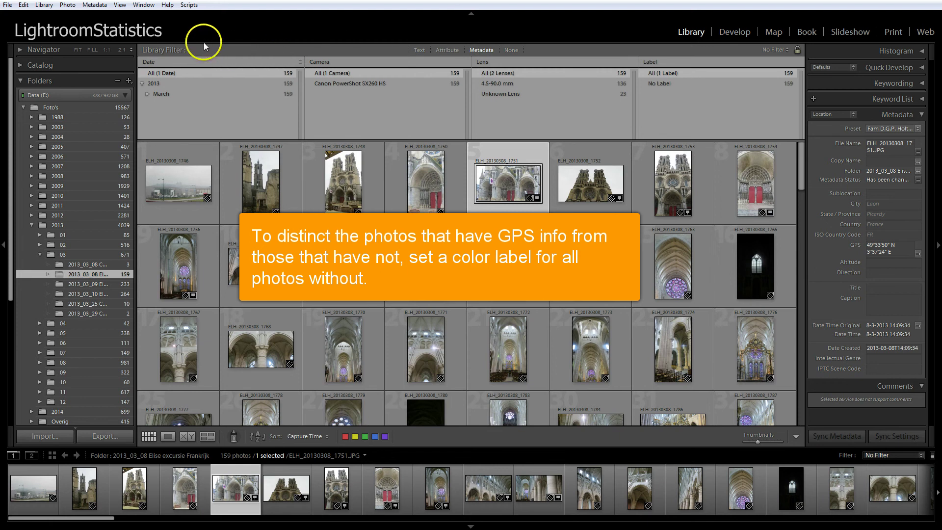
click(120, 4)
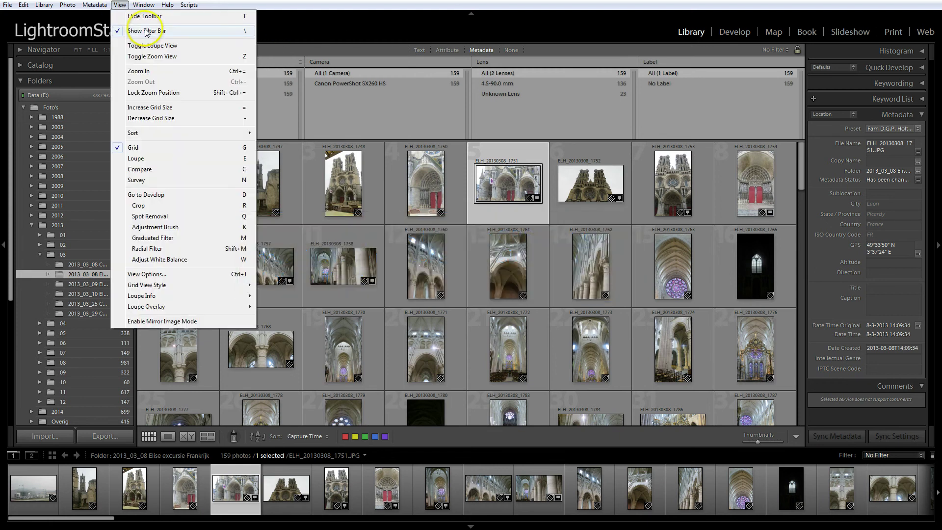
click(305, 28)
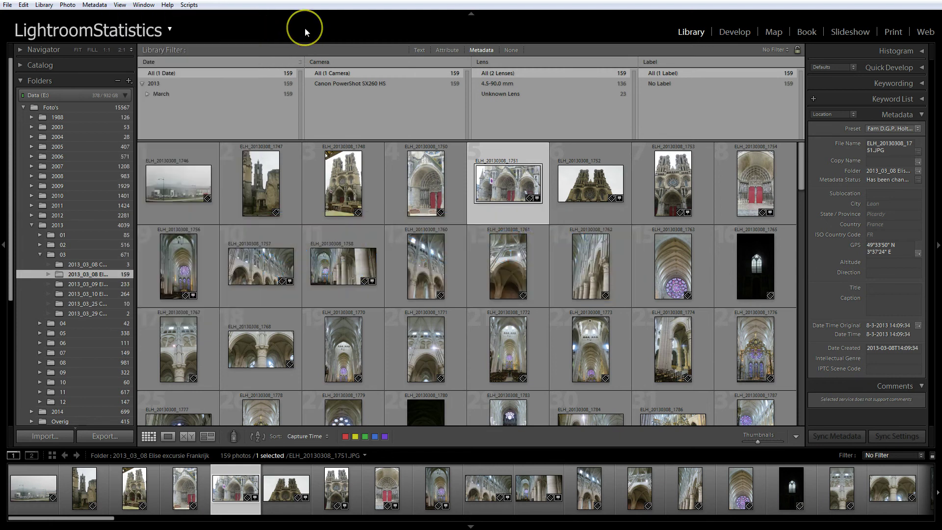
click(149, 62)
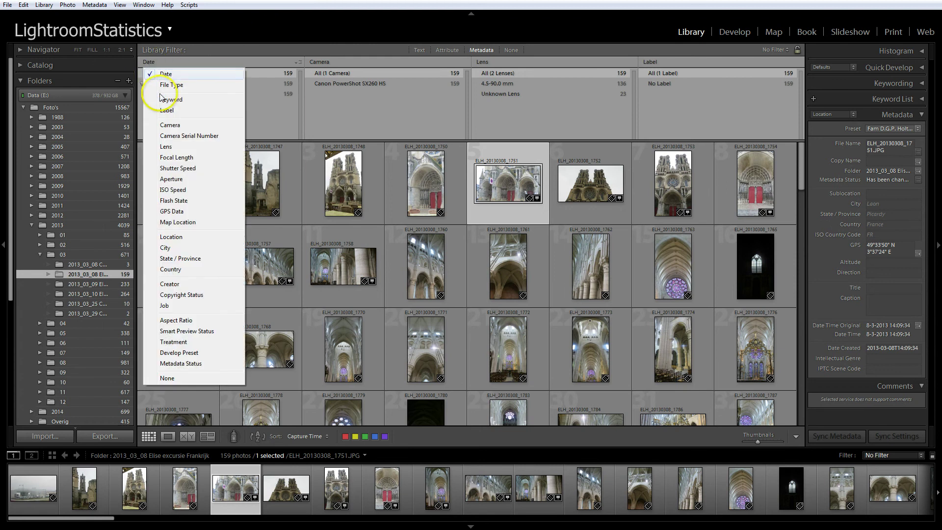
click(178, 212)
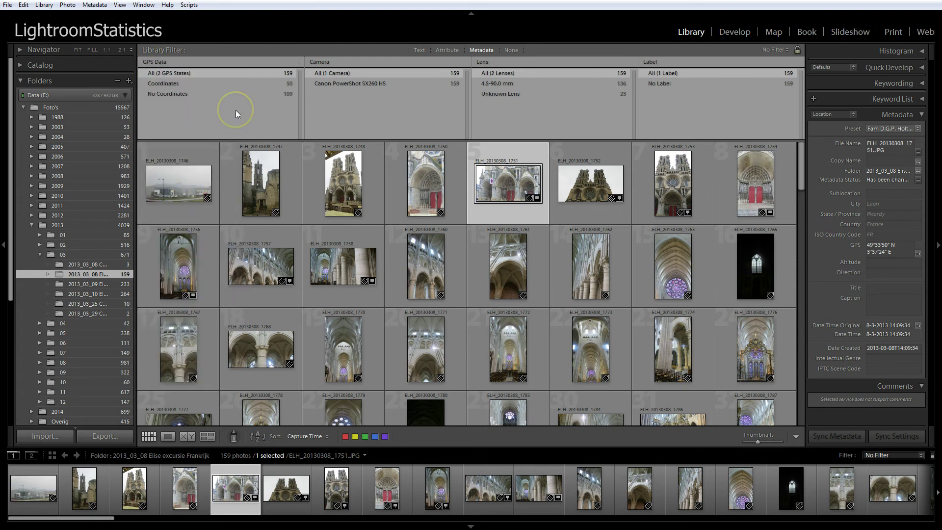
click(200, 94)
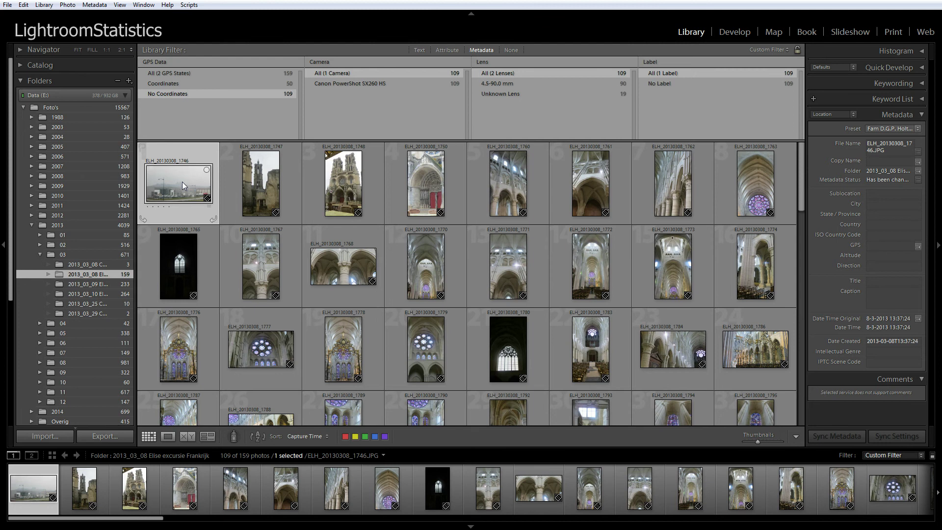
Step: Give the 109 photos without coordinates a red label, then show both GPS states again
key(ctrl+a)
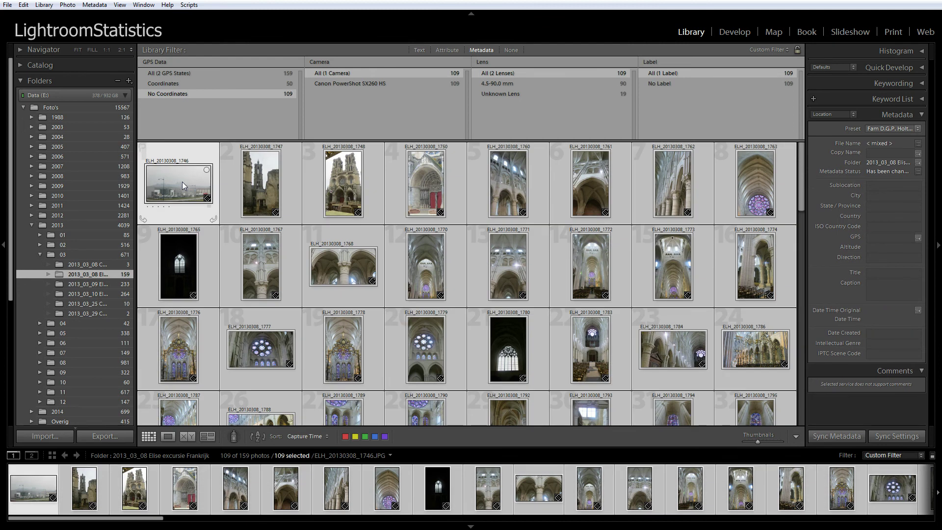
right_click(182, 182)
mouse_move(229, 302)
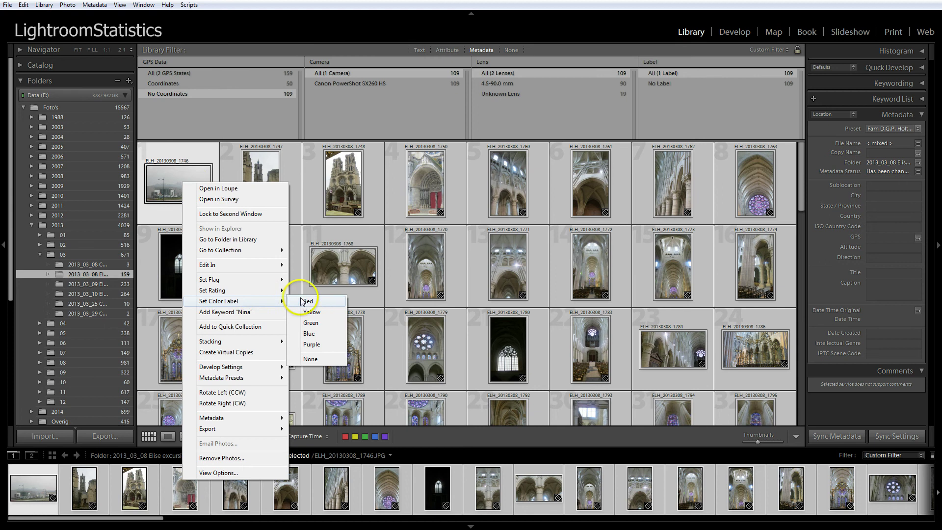
click(331, 302)
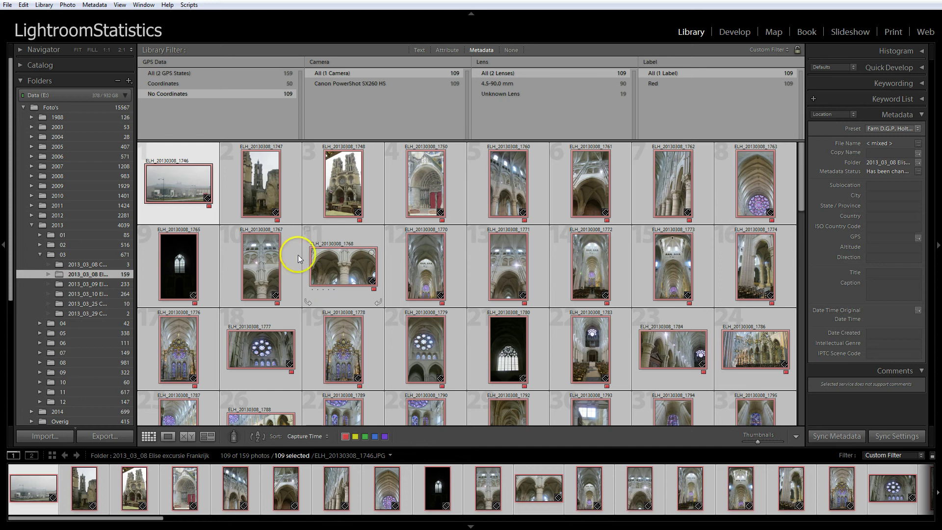
click(203, 73)
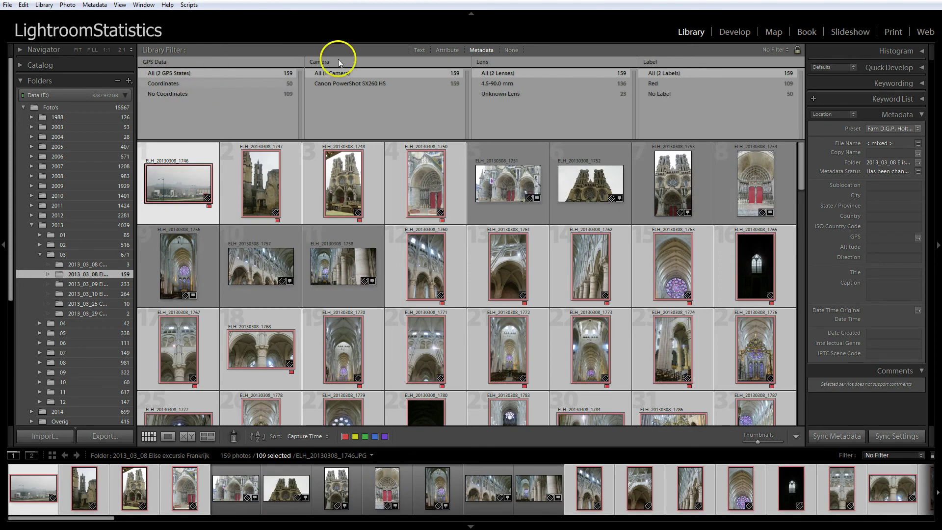
Step: Turn off the filter and compare capture times of photos 1751, 1746 and 1750
click(481, 49)
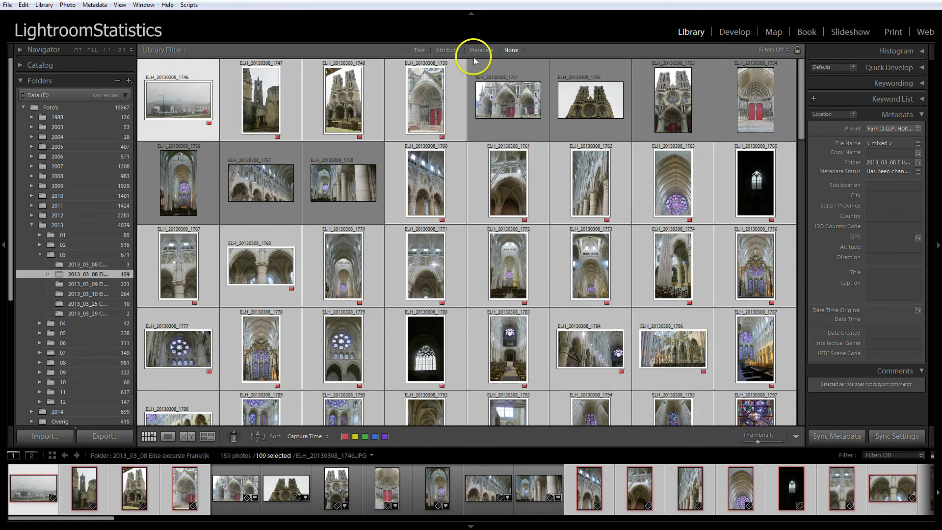
key(ctrl+d)
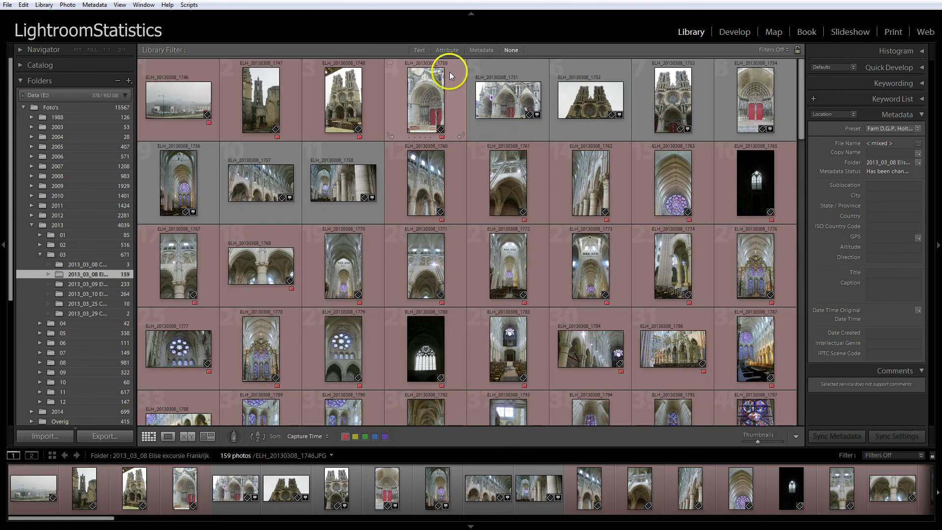
click(515, 98)
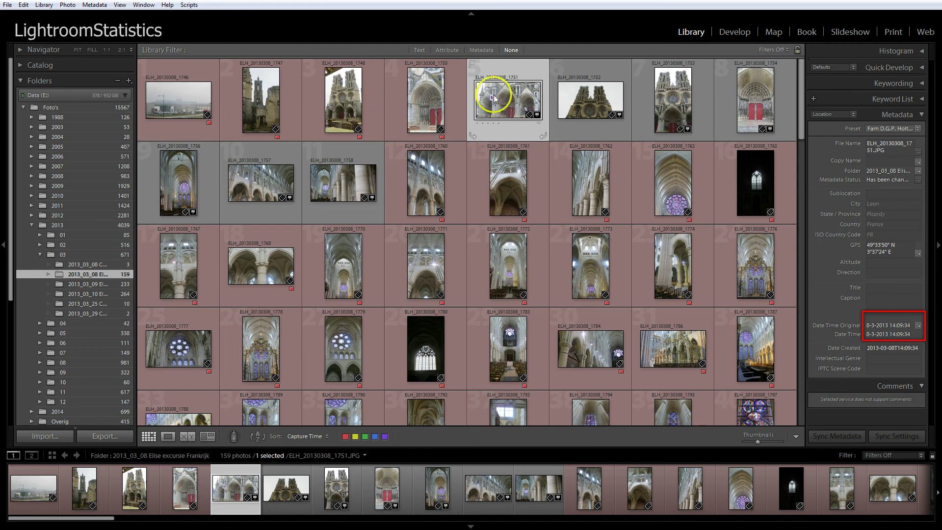
click(179, 99)
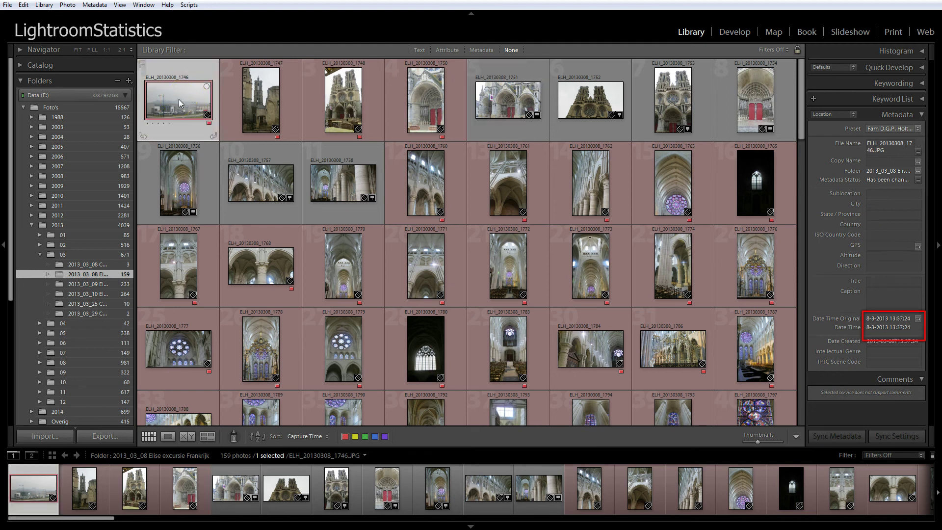
click(508, 98)
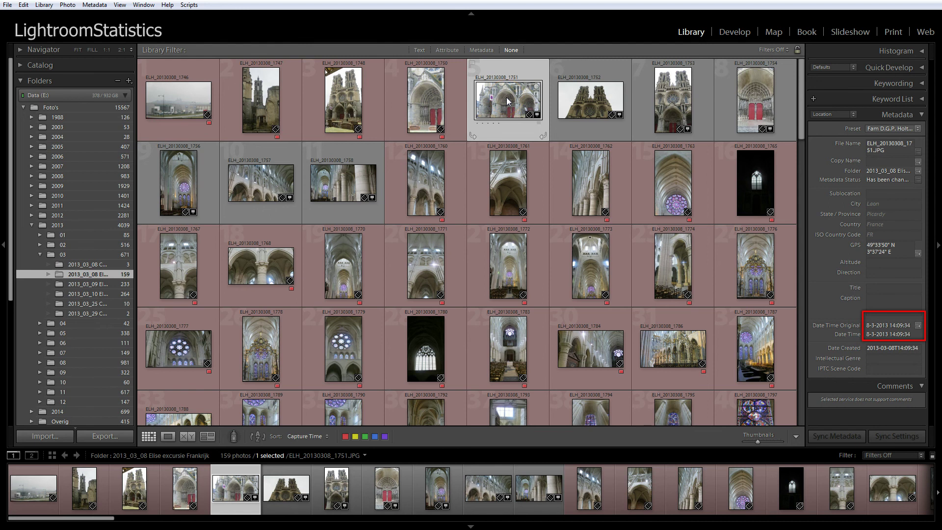
click(506, 92)
click(425, 99)
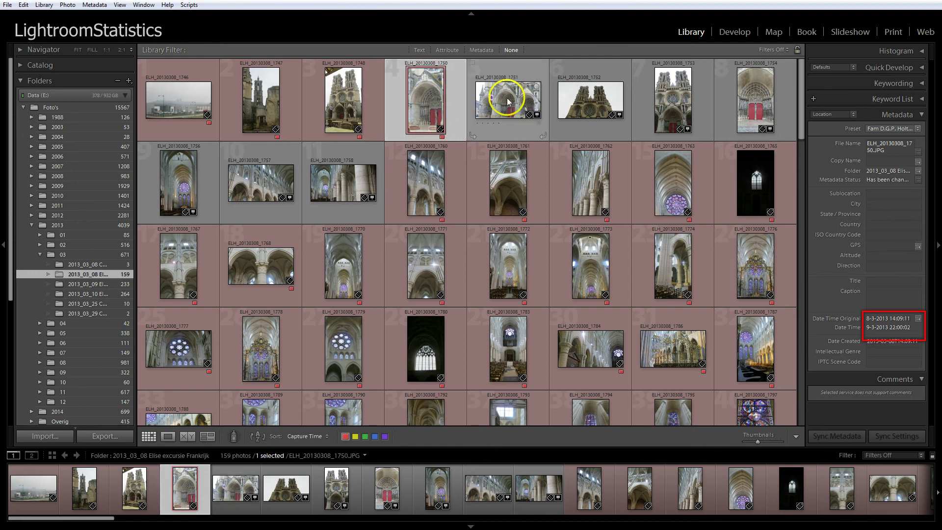
click(486, 104)
click(426, 104)
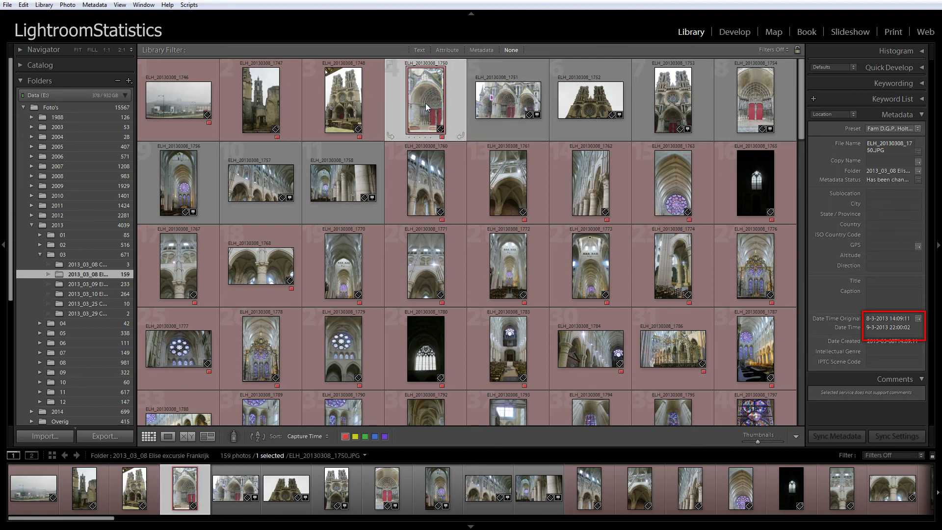
Step: Shift-select the range from ELH_20130308_1760 to ELH_20130308_1829, 58 photos in total
click(426, 182)
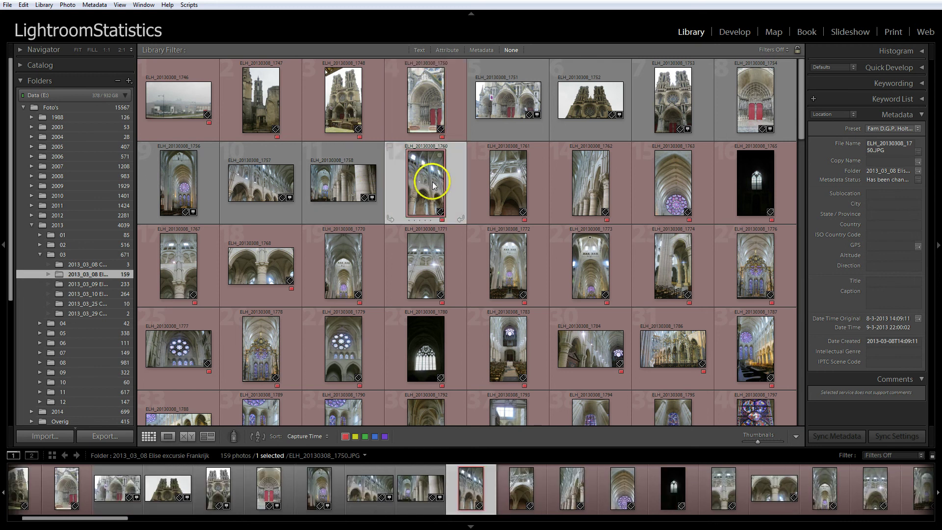
scroll(426, 182, down, 3)
scroll(426, 182, down, 3)
scroll(426, 182, down, 3)
scroll(426, 182, down, 3)
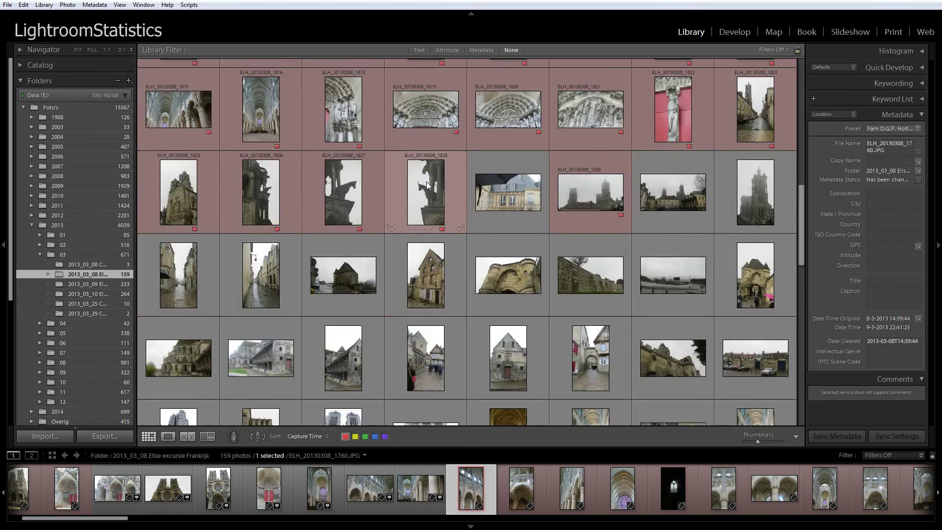
click(506, 200)
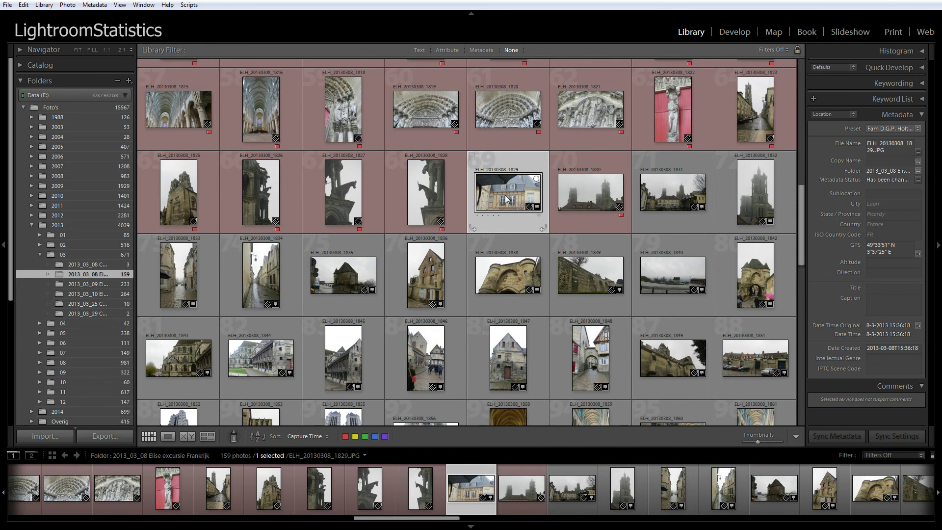
scroll(500, 203, down, 3)
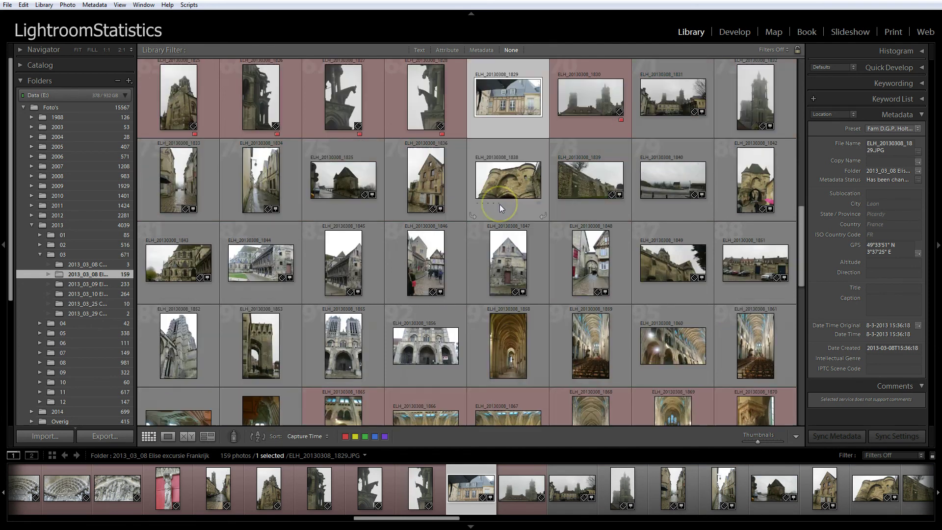
scroll(499, 203, down, 3)
scroll(500, 203, down, 3)
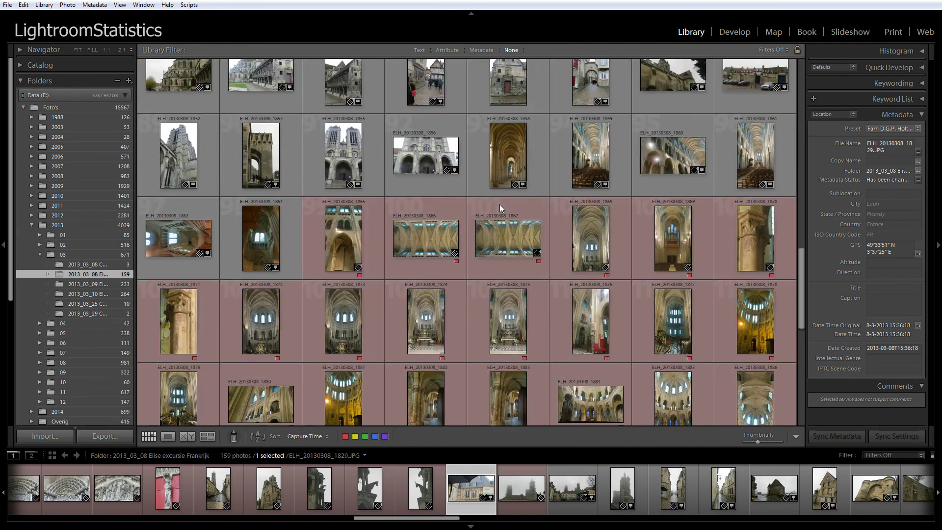
scroll(500, 204, up, 3)
scroll(499, 204, up, 3)
scroll(499, 204, up, 3)
scroll(500, 204, up, 3)
scroll(500, 204, up, 3)
scroll(500, 205, up, 3)
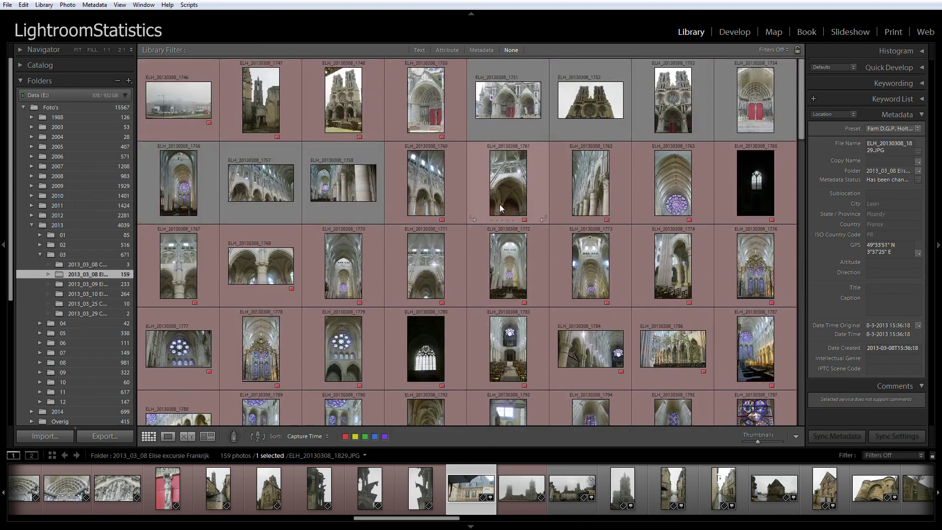
shift+click(426, 181)
scroll(425, 181, down, 3)
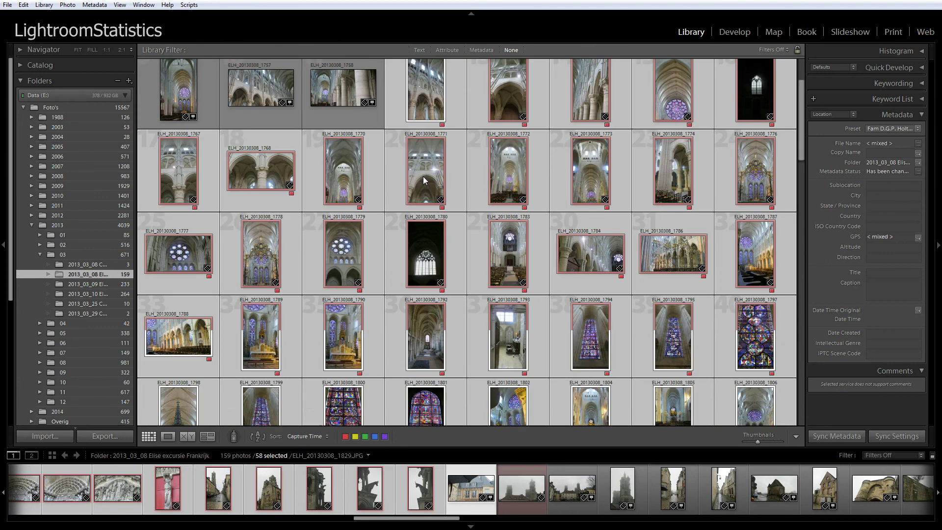
scroll(426, 180, down, 3)
scroll(426, 181, down, 3)
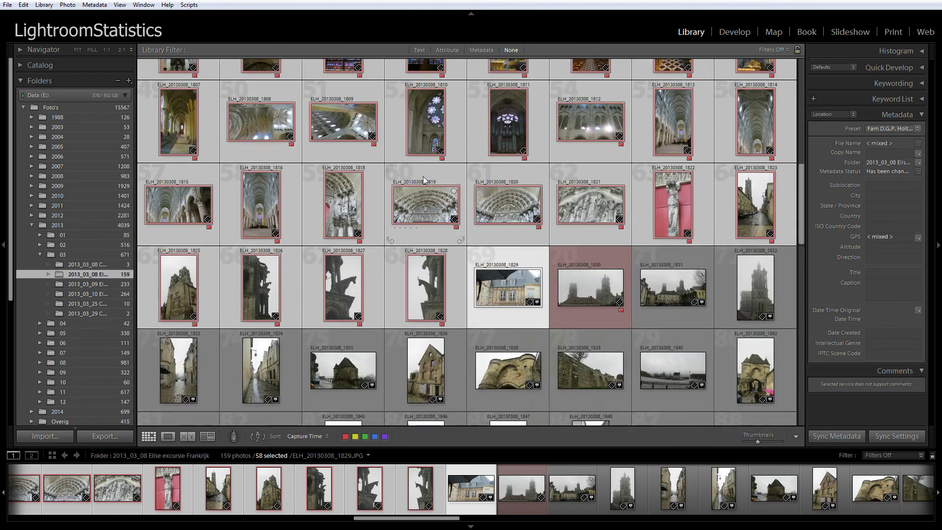
scroll(423, 176, up, 3)
scroll(424, 177, up, 3)
scroll(423, 177, up, 3)
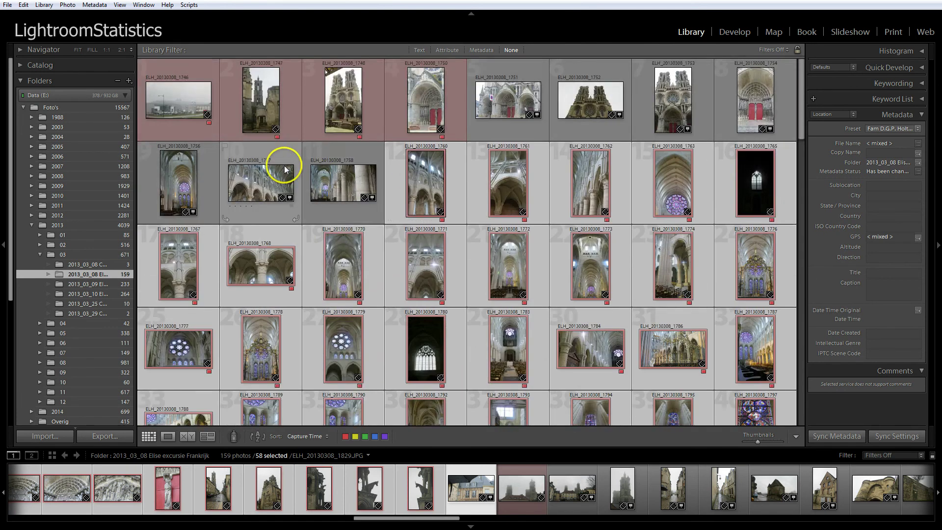
Step: Select all photos, then Ctrl-deselect the first one, ELH_20130308_1746, leaving 158 selected
click(270, 175)
key(ctrl+a)
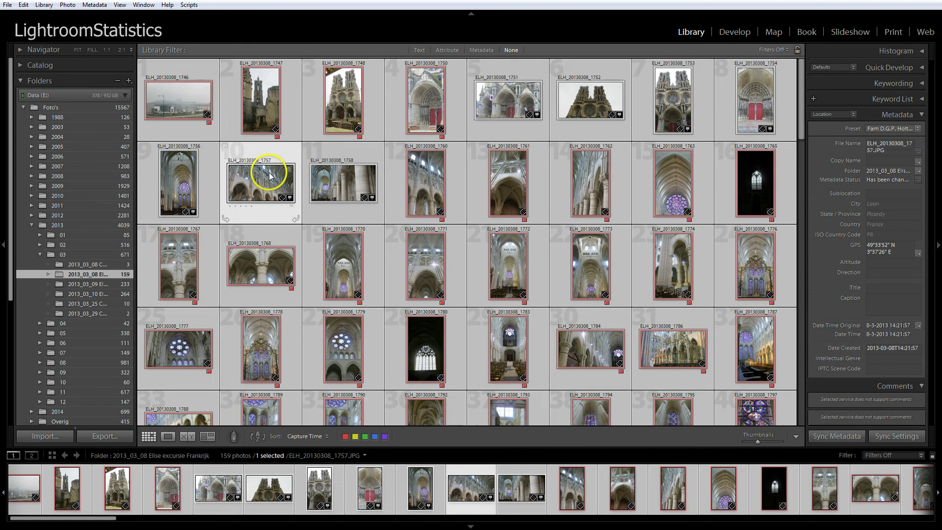
ctrl+click(185, 101)
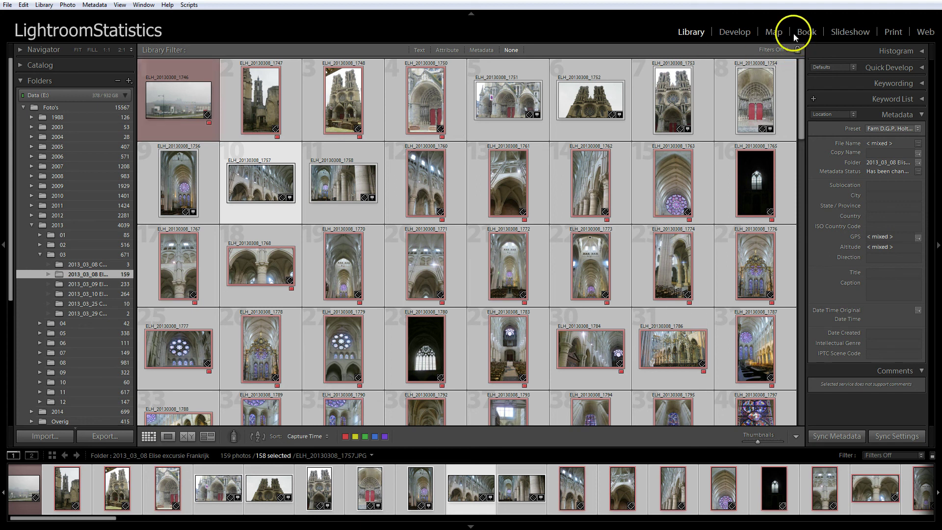
Step: Auto-tag the 158 selected photos from the tracklog in the Map module, then return to Library
click(774, 32)
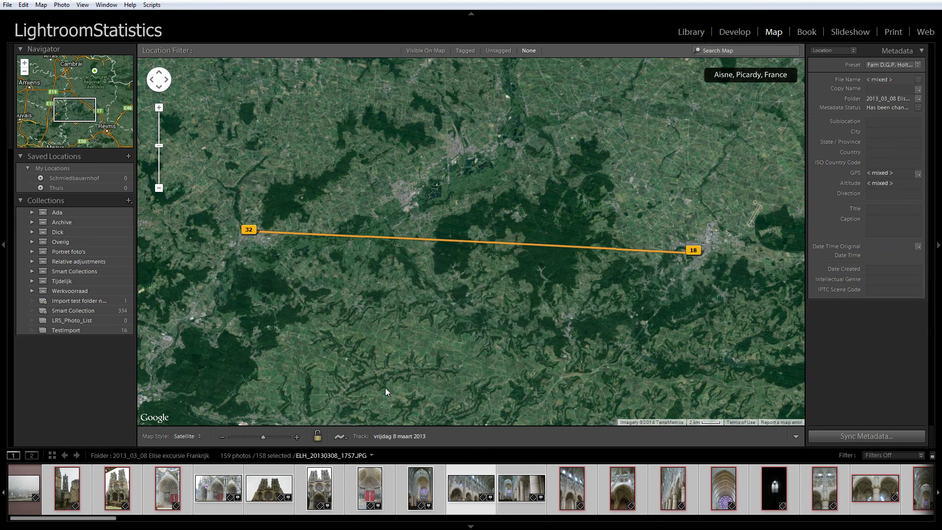
click(339, 437)
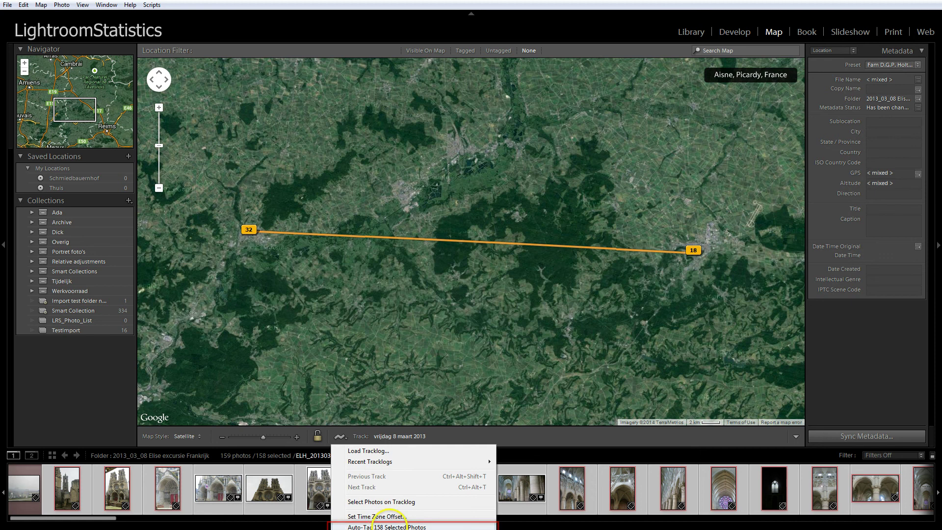
click(384, 526)
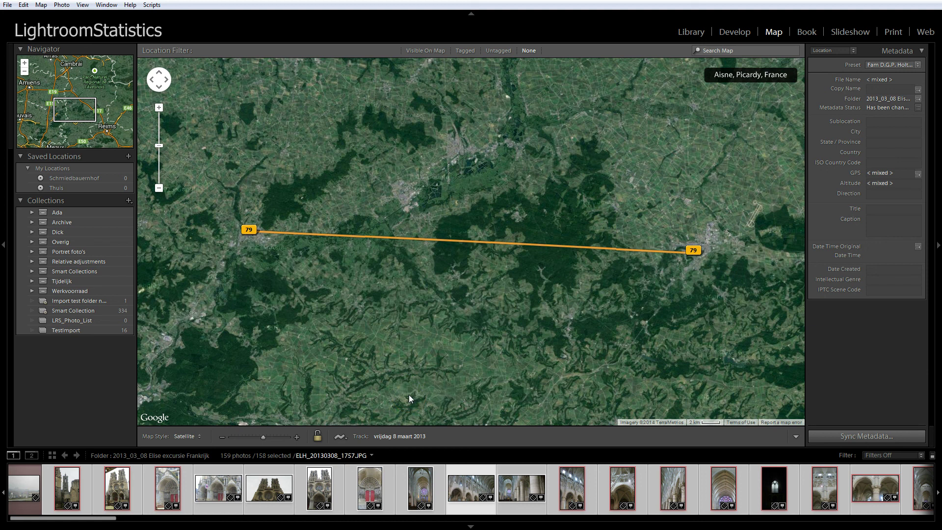
click(692, 32)
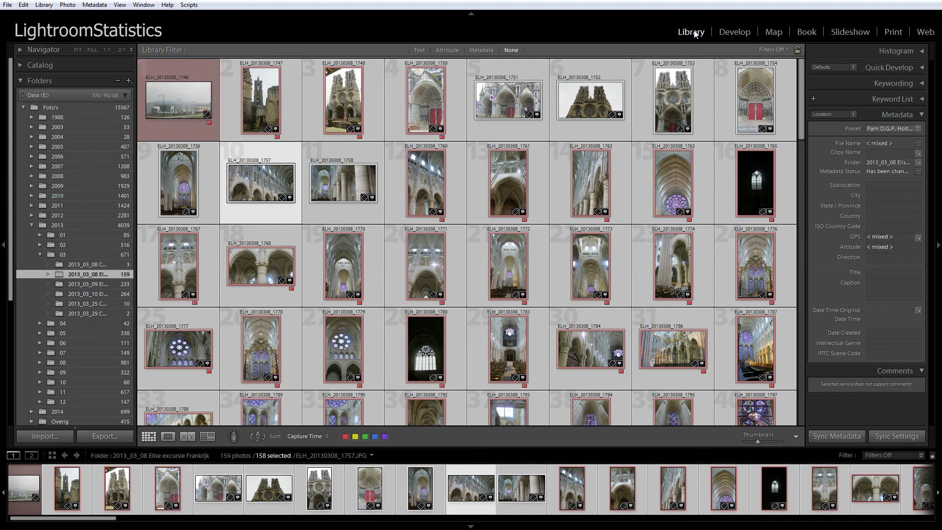
Step: Filter the library by GPS Data, check the one No Coordinates photo, then show all 159
click(481, 49)
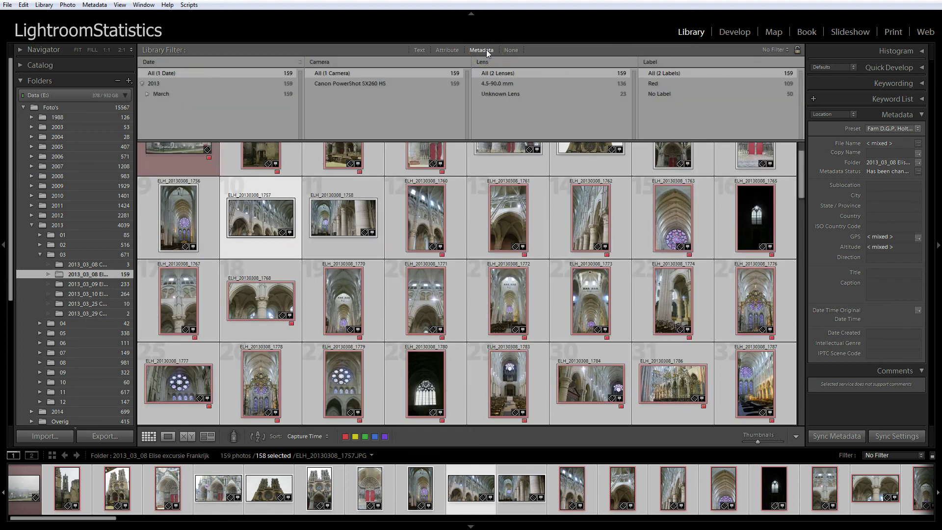
click(149, 61)
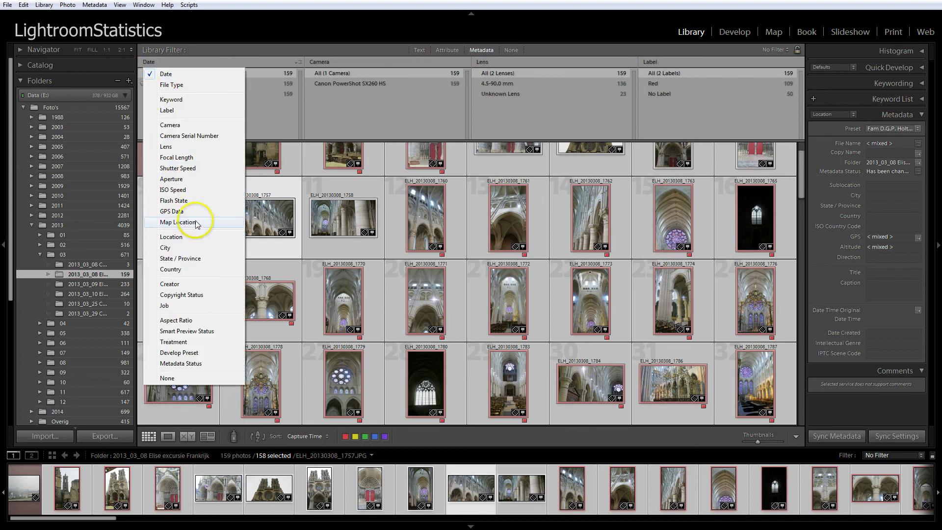
click(171, 212)
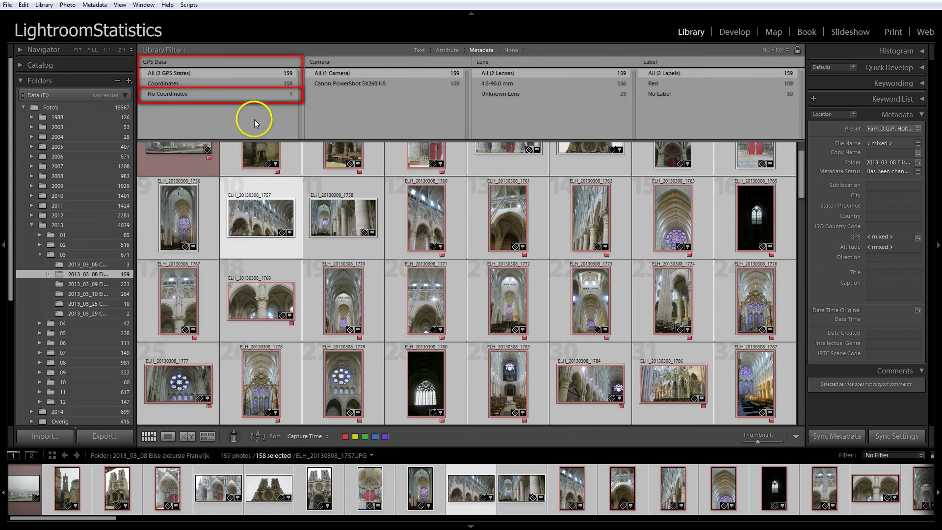
click(214, 95)
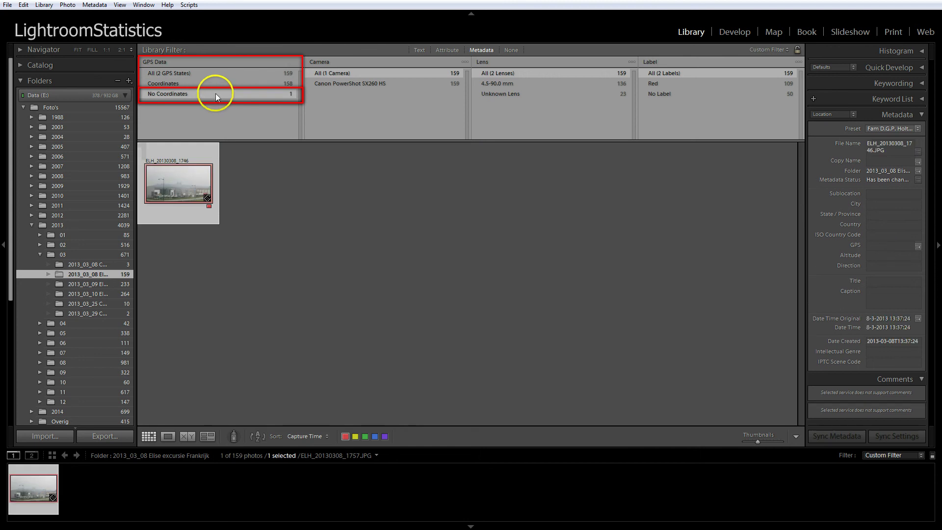
click(217, 74)
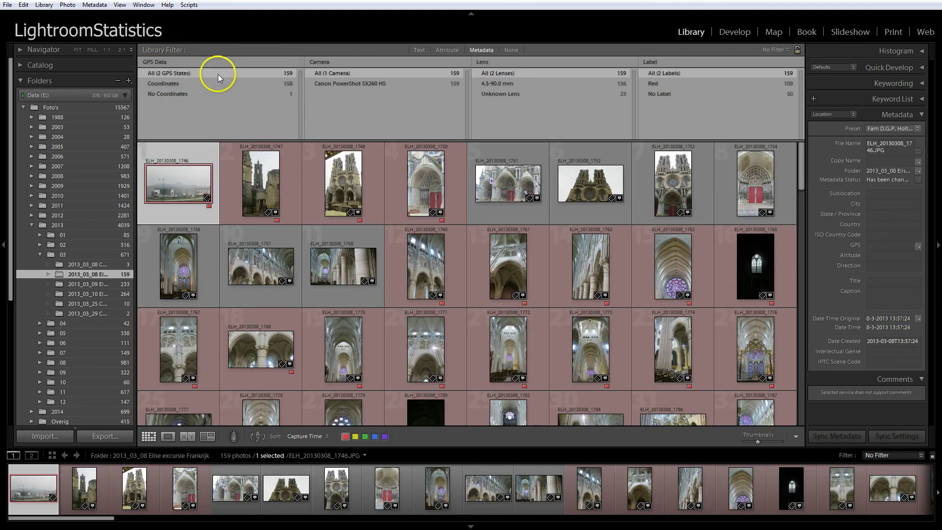